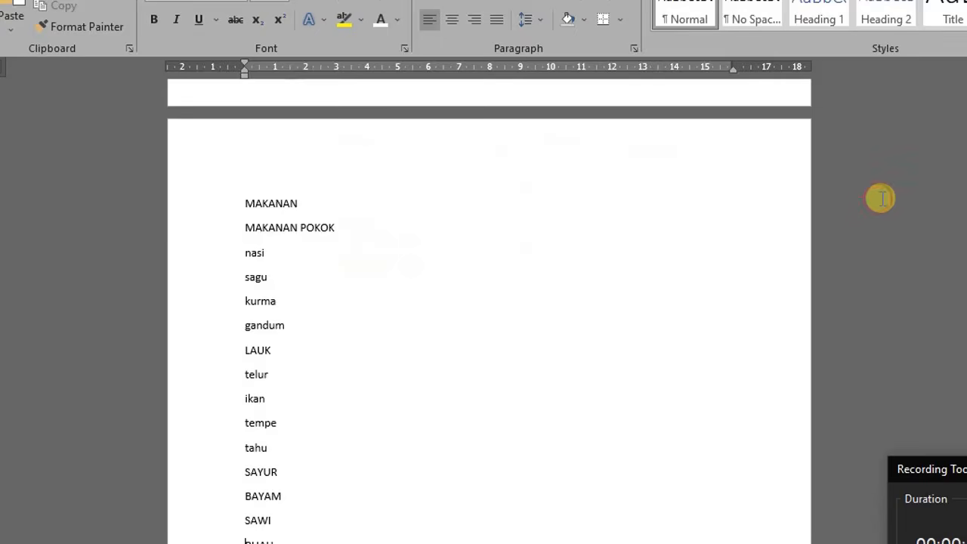
- Examine the finished MAKANAN concept map and the plain topic list from MAKANAN to merah
scroll(880, 198, "up", 5)
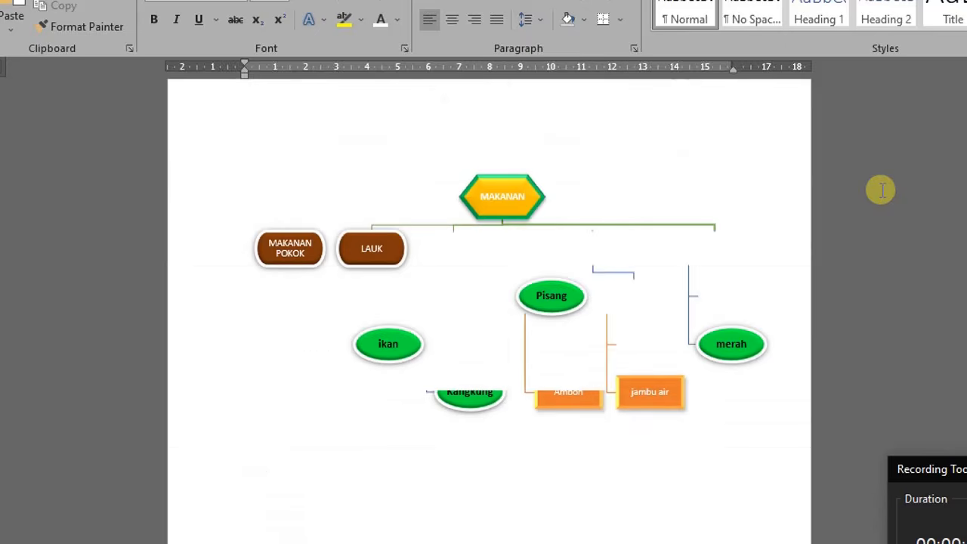
scroll(876, 198, "up", 1)
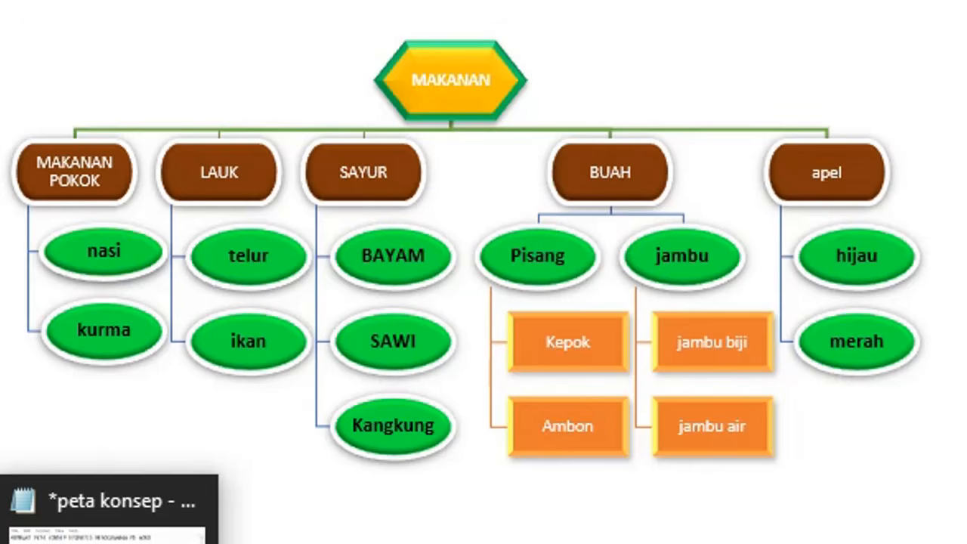
left_click(109, 543)
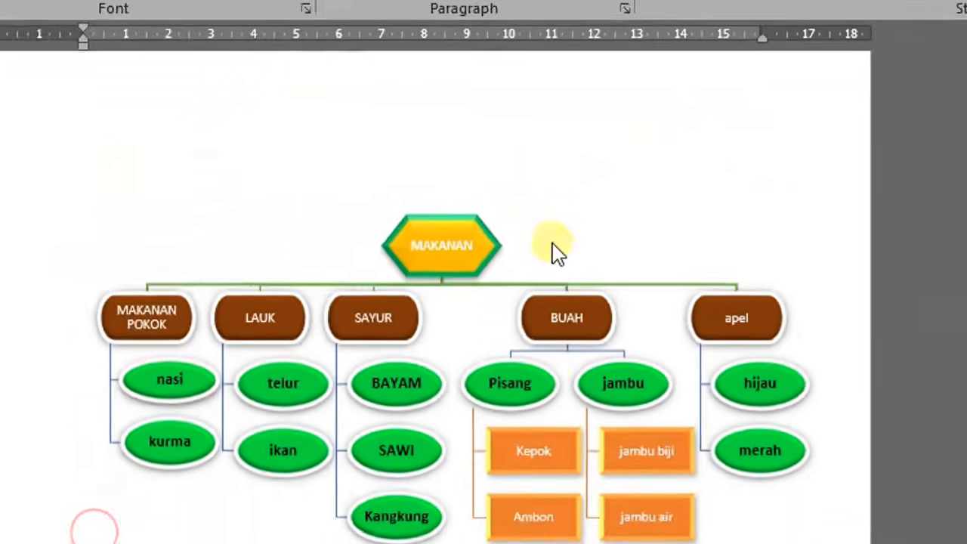
scroll(562, 240, "down", 8)
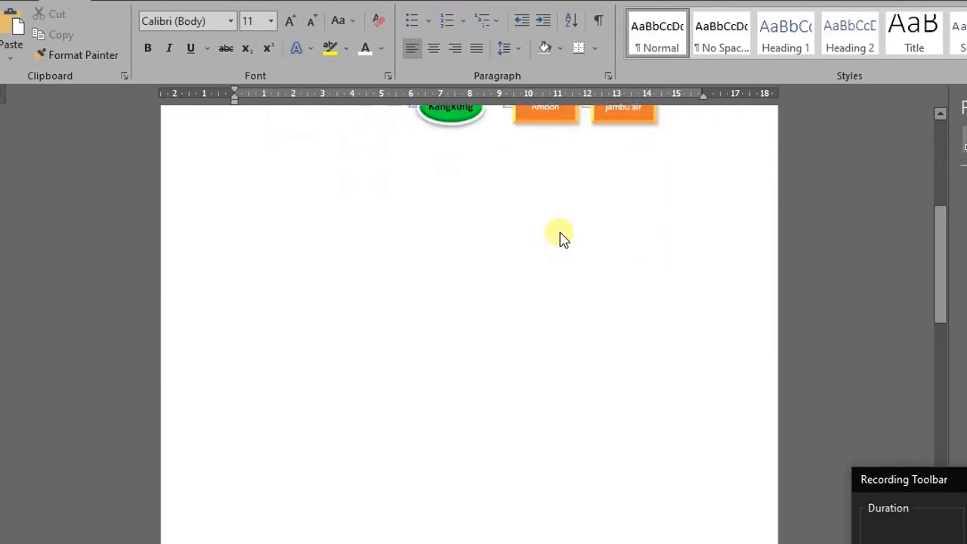
scroll(563, 240, "down", 10)
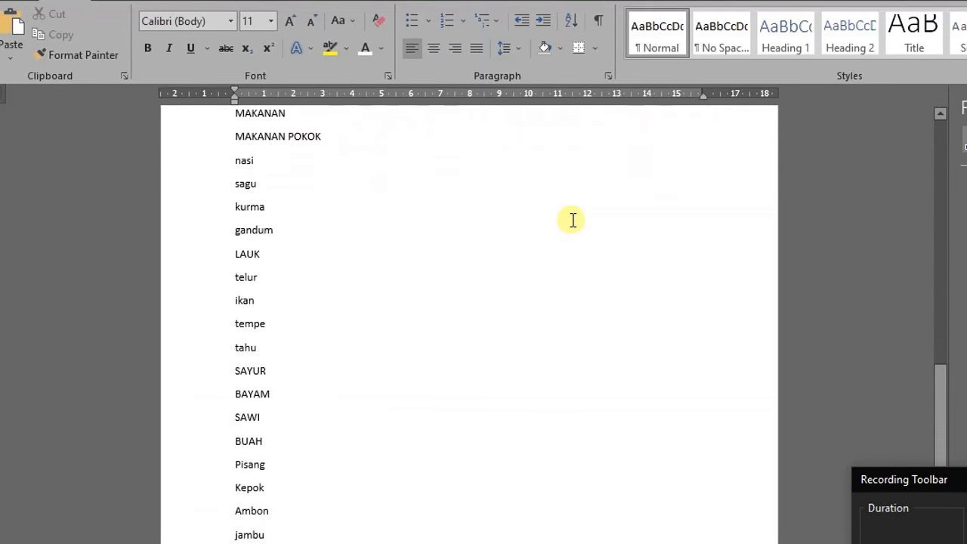
scroll(573, 220, "up", 3)
scroll(576, 220, "down", 1)
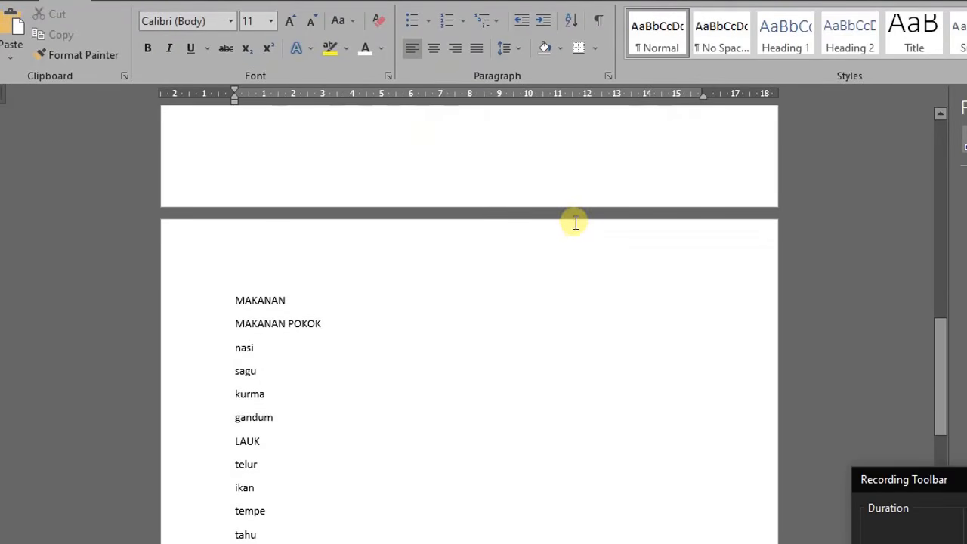
scroll(579, 232, "down", 1)
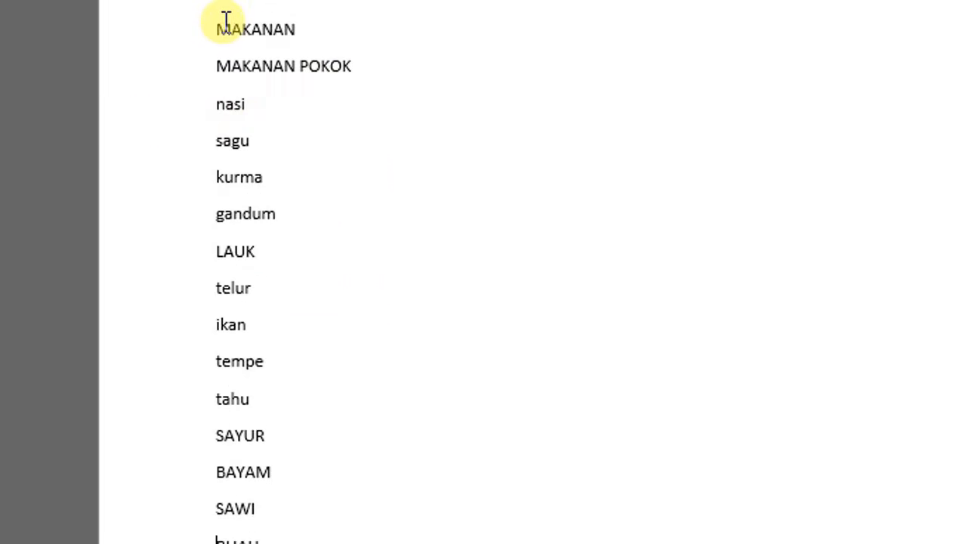
scroll(226, 29, "down", 3)
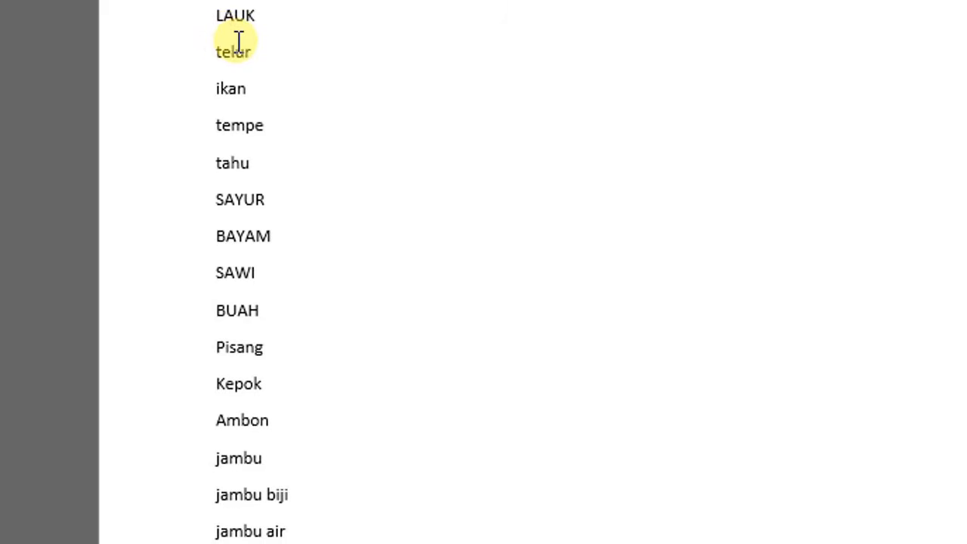
scroll(239, 42, "down", 1)
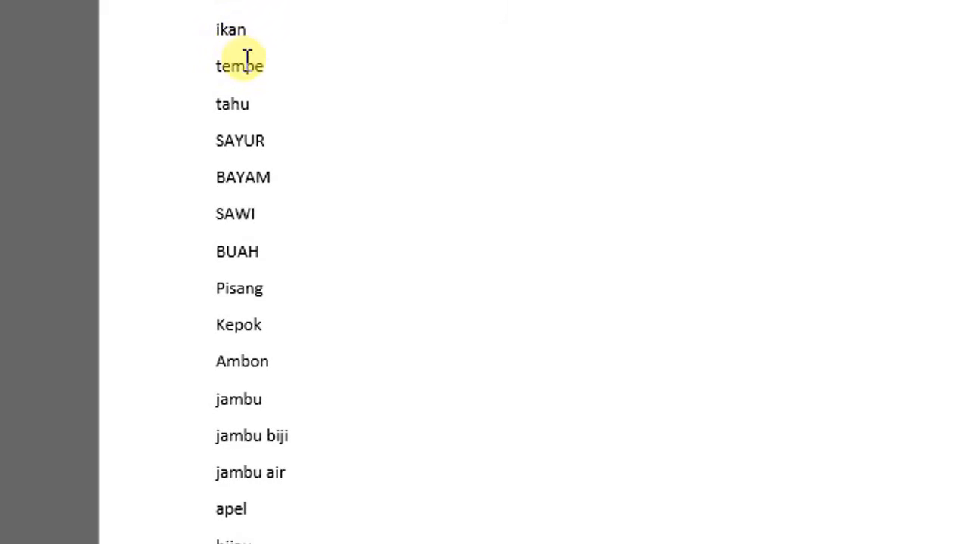
scroll(479, 55, "up", 3)
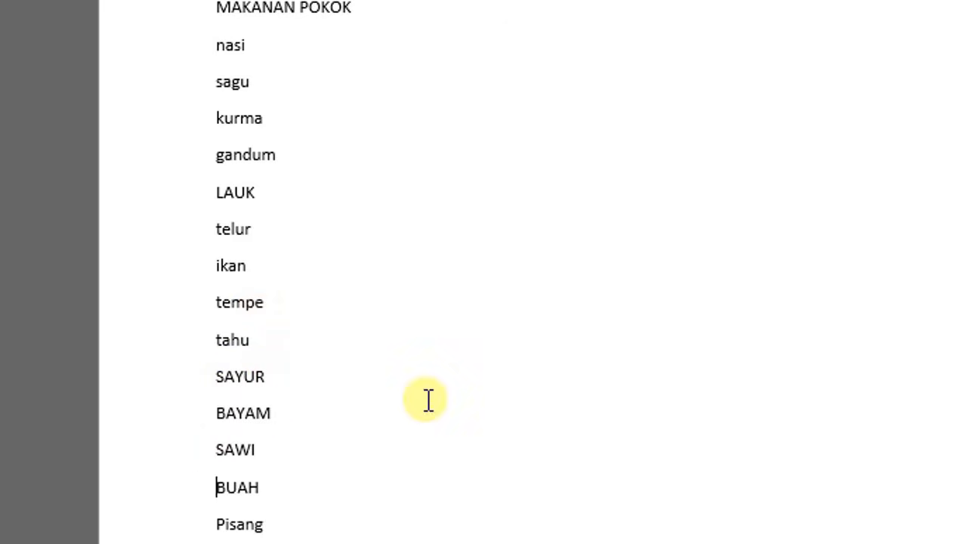
scroll(659, 224, "down", 1)
scroll(659, 224, "down", 6)
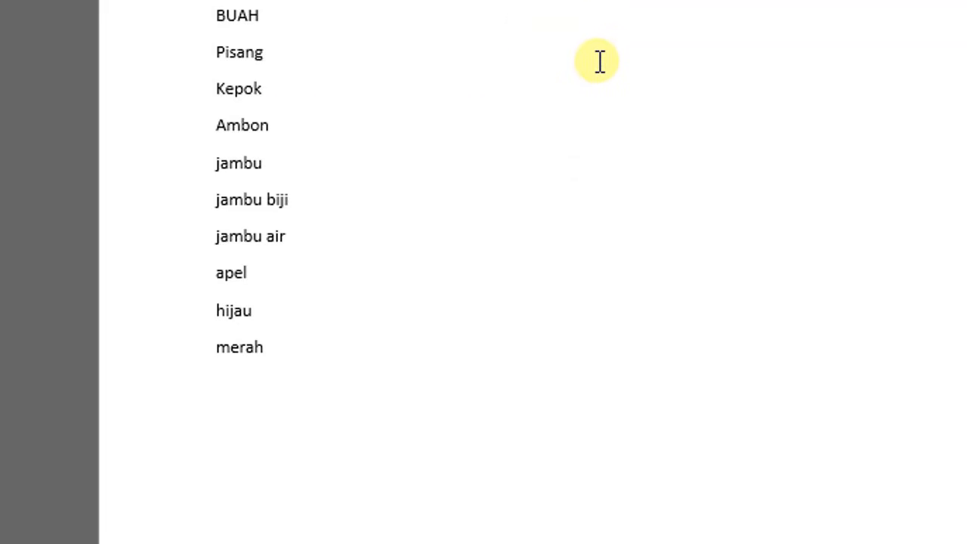
scroll(576, 81, "up", 1)
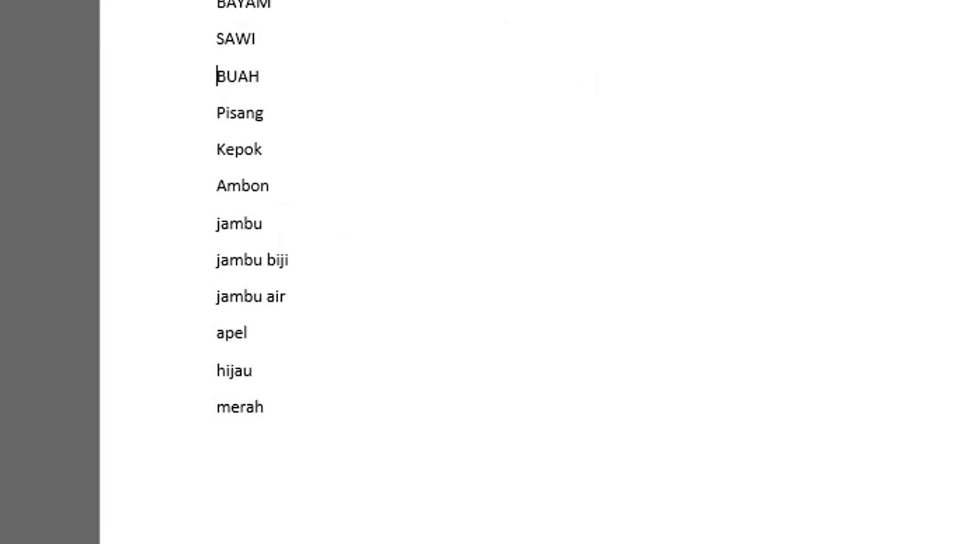
- Switch to the peta konsep notes in Notepad, move their window aside, and return to the Word document
key("alt+Tab")
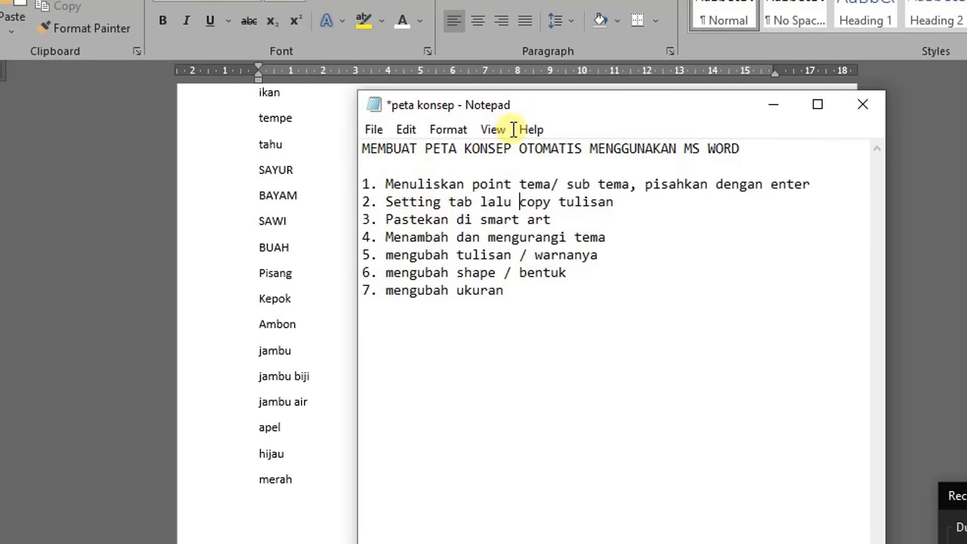
left_click_drag(547, 101, 702, 95)
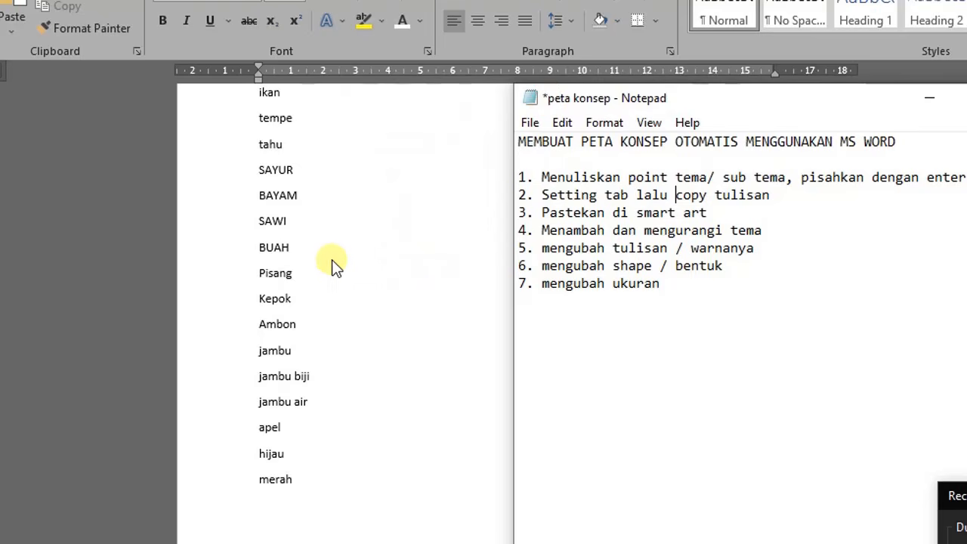
left_click(354, 254)
- Indent the MAKANAN POKOK line one tab level beneath MAKANAN
scroll(355, 232, "up", 2)
scroll(358, 235, "up", 3)
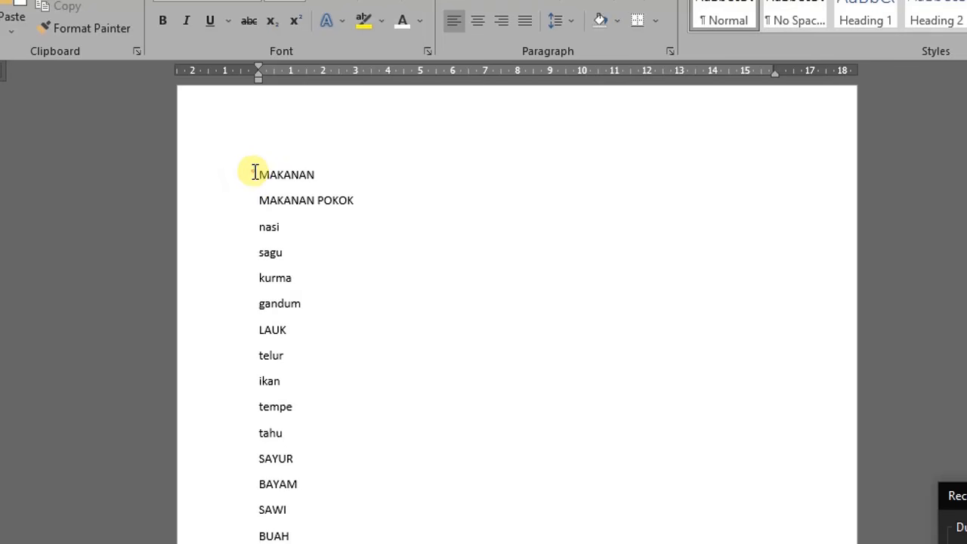
left_click(255, 166)
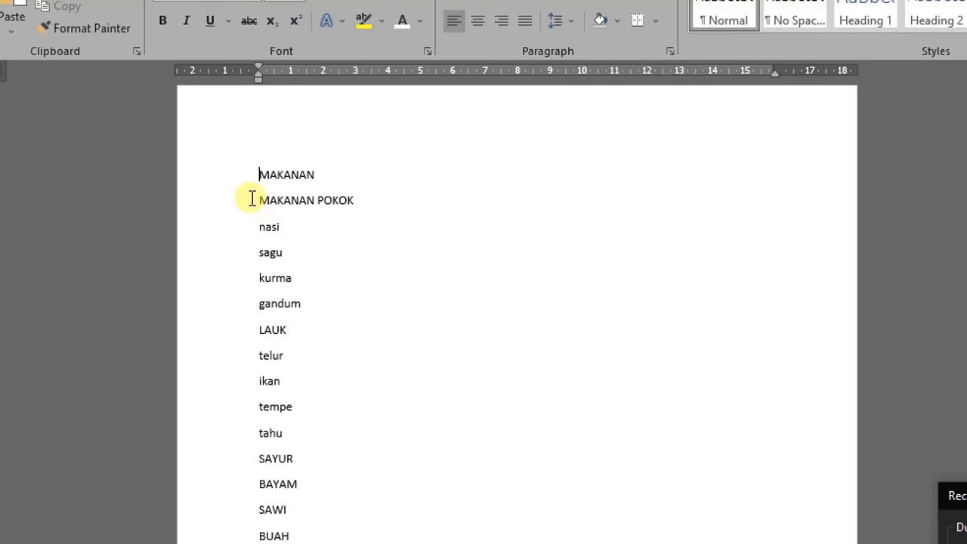
left_click(255, 199)
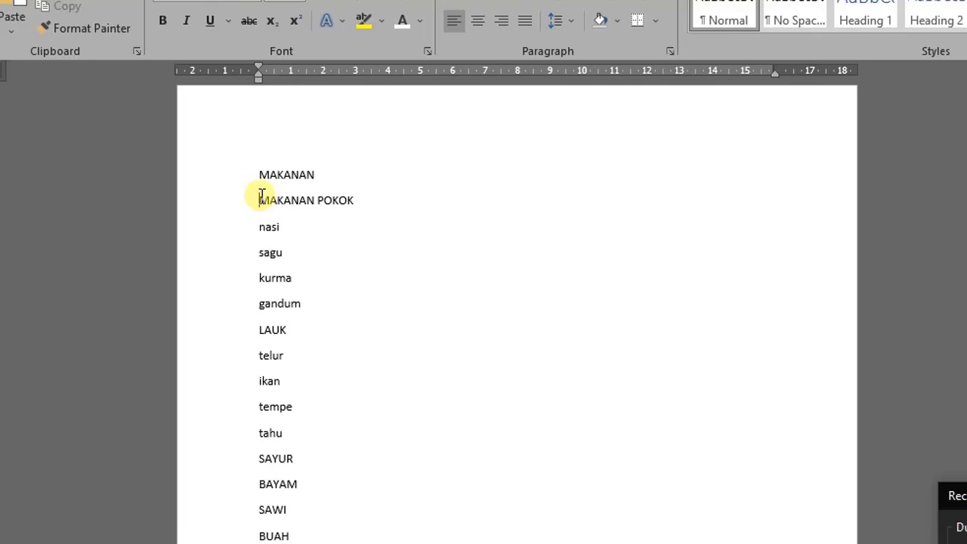
key("Tab")
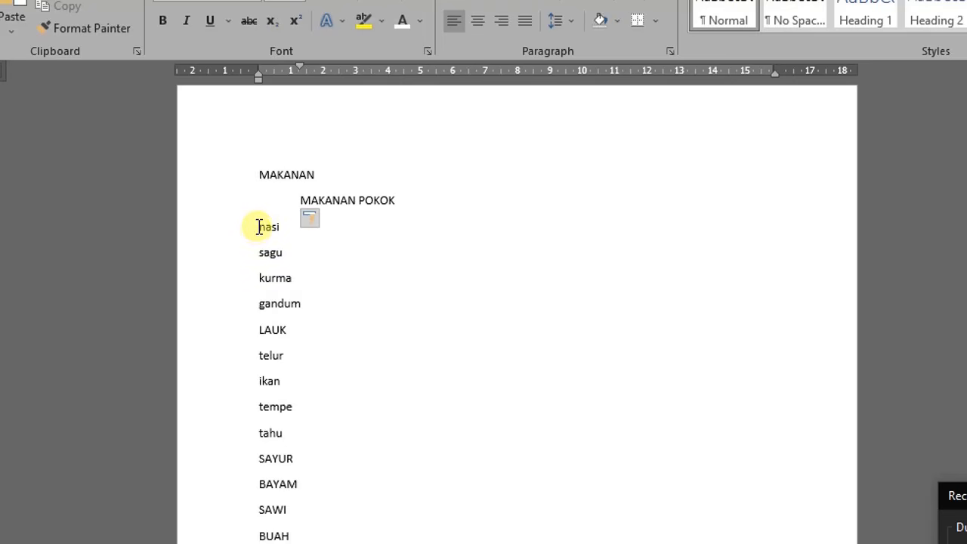
- Indent the nasi and sagu lines two tab levels, beneath MAKANAN POKOK
left_click_drag(258, 227, 307, 304)
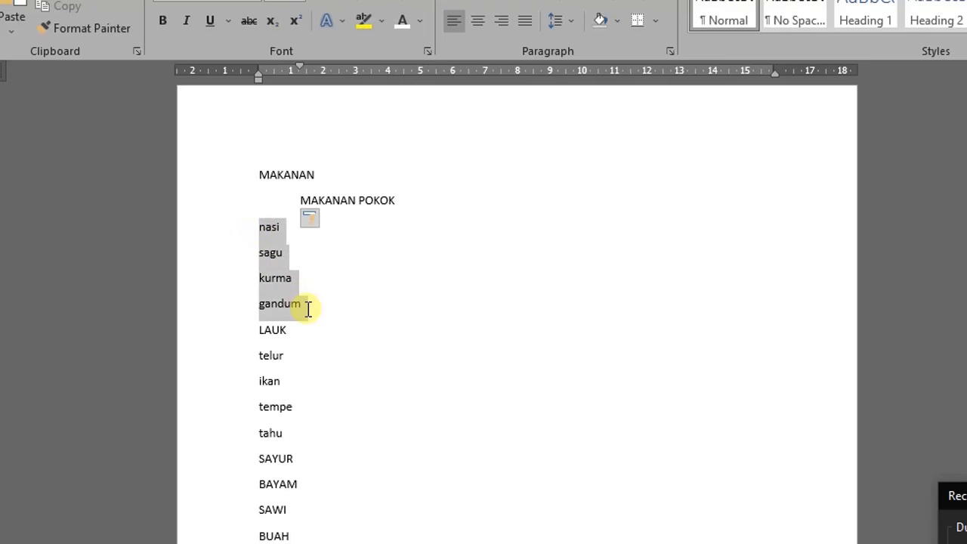
left_click(304, 304)
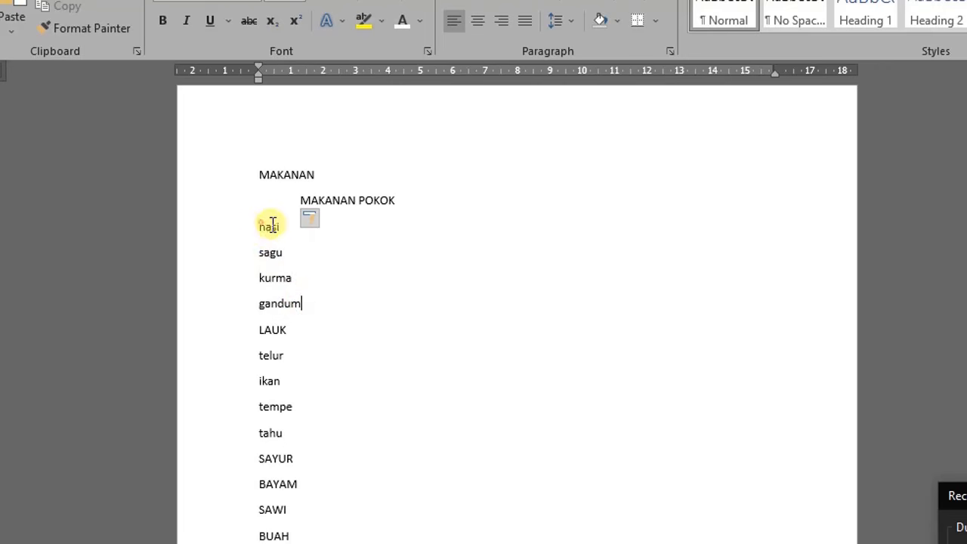
left_click_drag(273, 223, 315, 250)
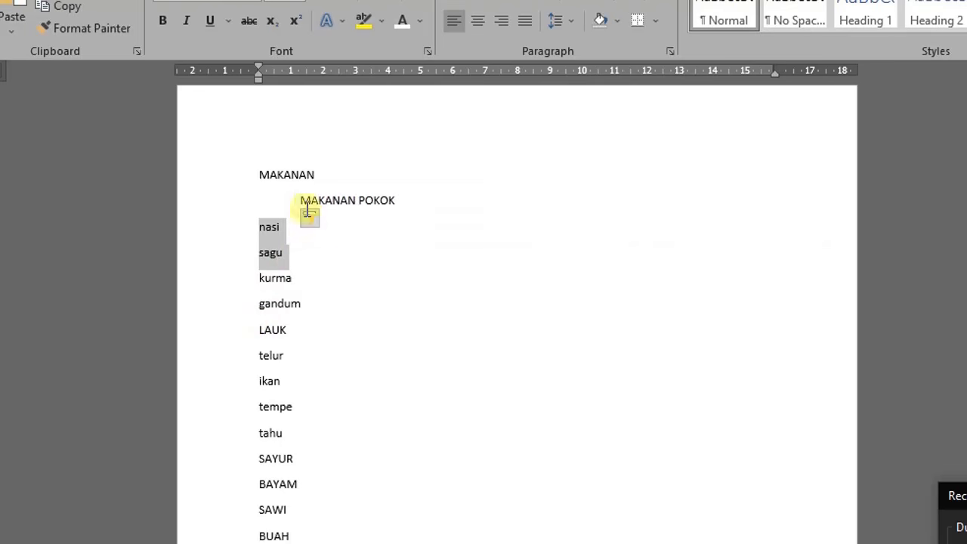
key("Tab")
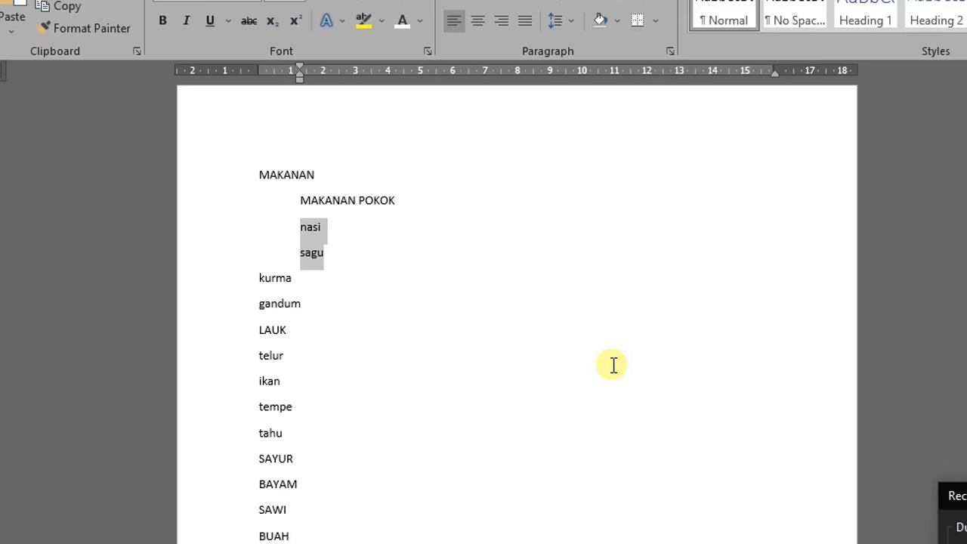
key("Tab")
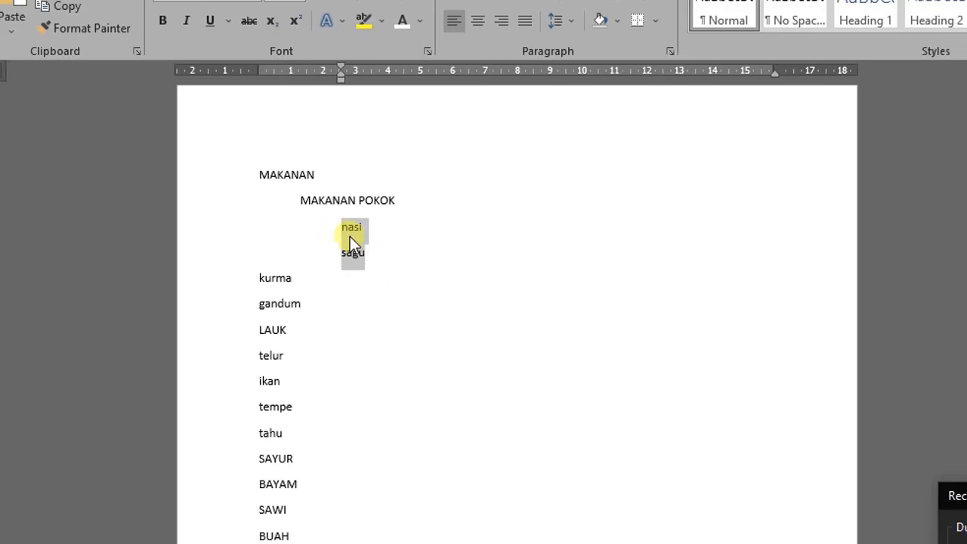
- Delete the kurma and gandum lines and indent LAUK one tab level
left_click_drag(256, 276, 313, 306)
key("Delete")
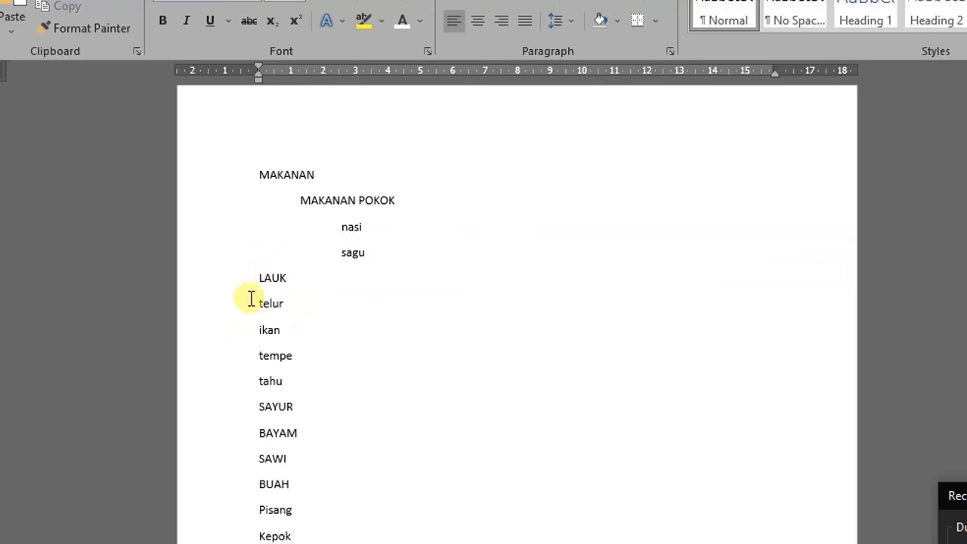
key("Tab")
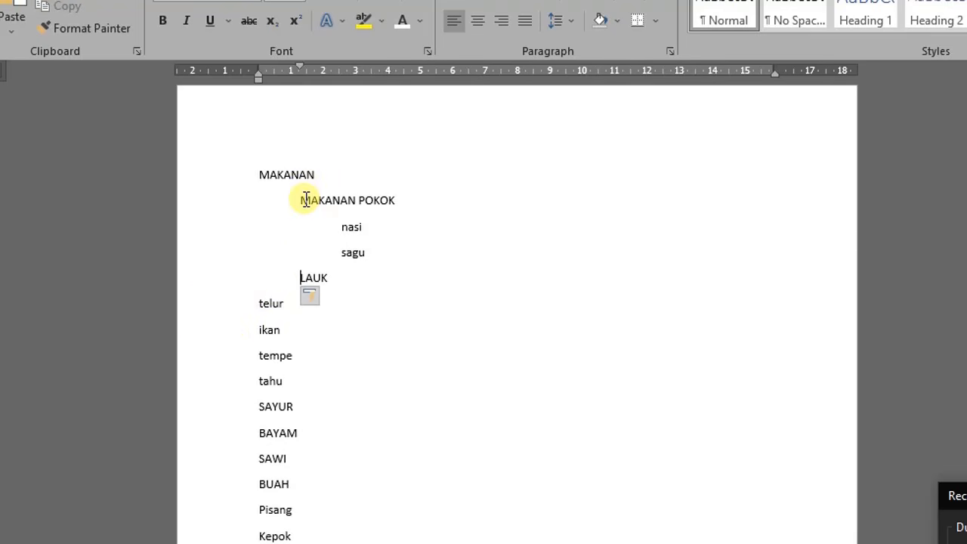
- Indent the telur and ikan lines two tab levels, beneath LAUK
left_click(256, 300)
left_click_drag(259, 302, 300, 330)
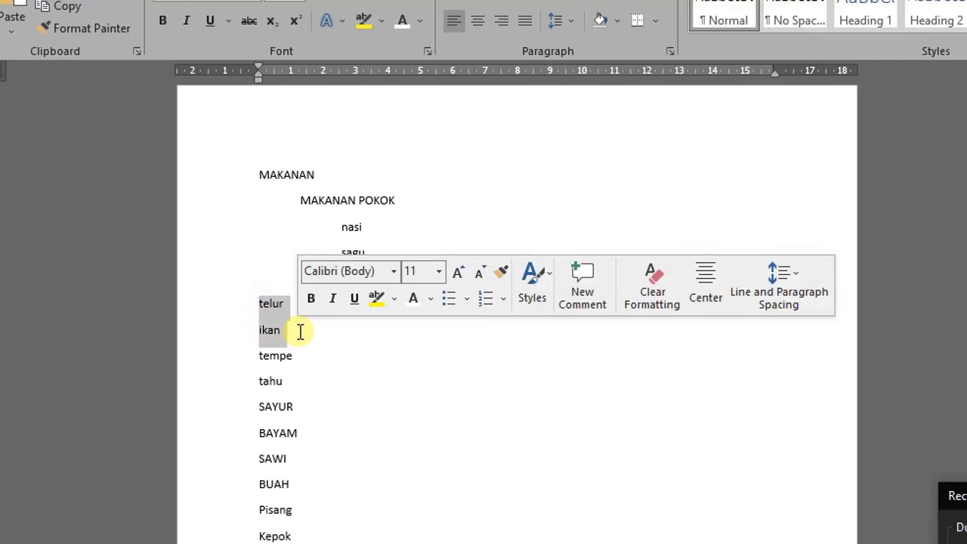
key("Tab")
key("Tab")
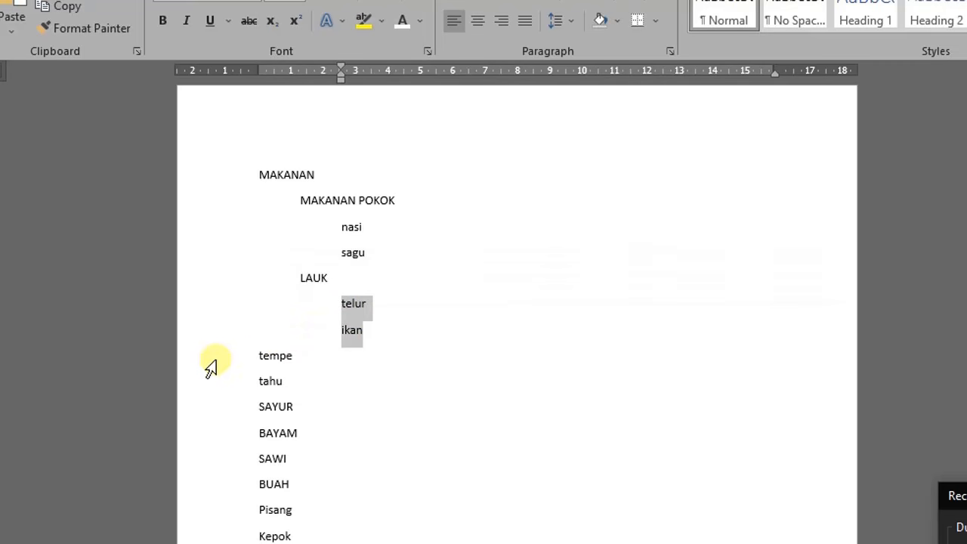
- Delete the tempe and tahu lines and indent SAYUR one tab level
left_click_drag(259, 346, 304, 382)
key("Delete")
key("Tab")
left_click(244, 365)
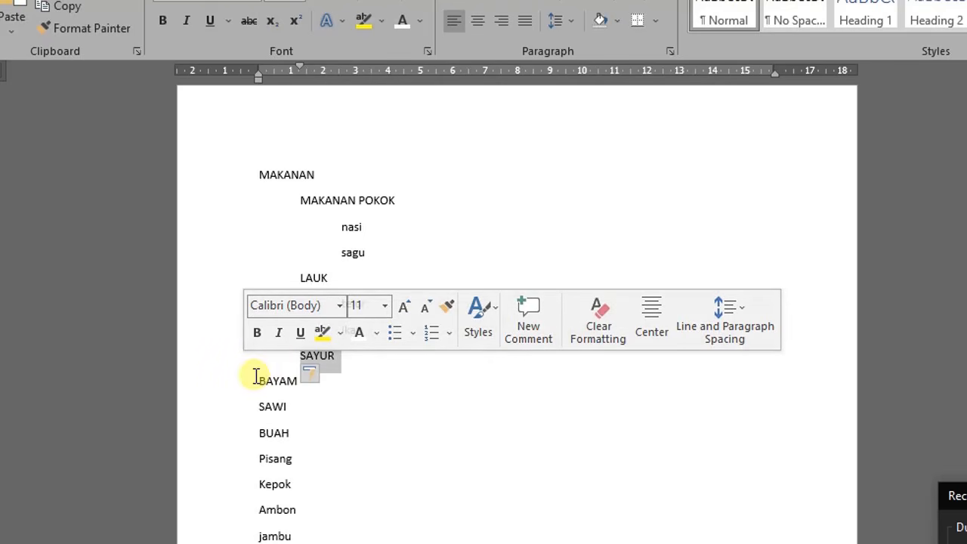
- Indent the BAYAM and SAWI lines two tab levels, beneath SAYUR
left_click_drag(255, 376, 295, 415)
key("Tab")
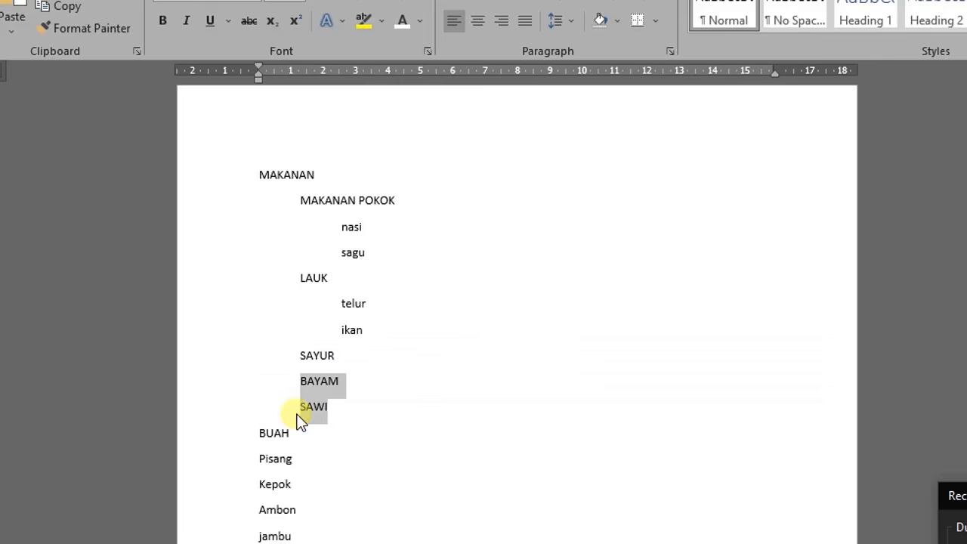
key("Tab")
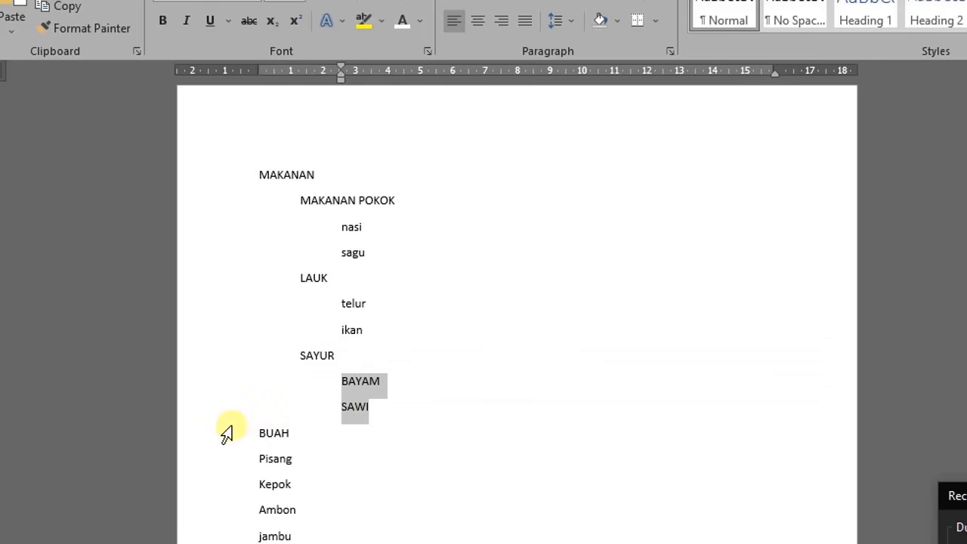
- Indent BUAH one tab level and the Pisang and Kepok lines two tab levels beneath it
left_click(261, 433)
key("Tab")
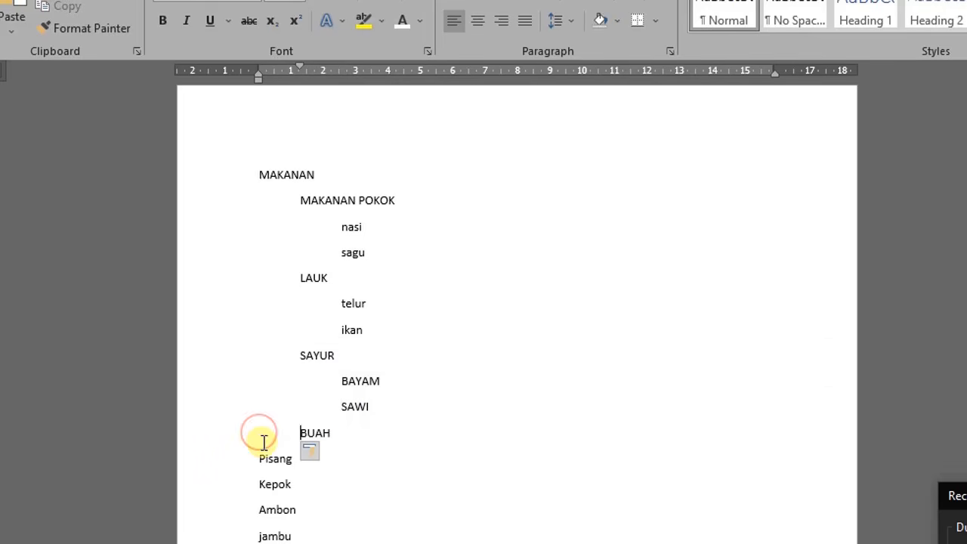
left_click_drag(257, 461, 294, 491)
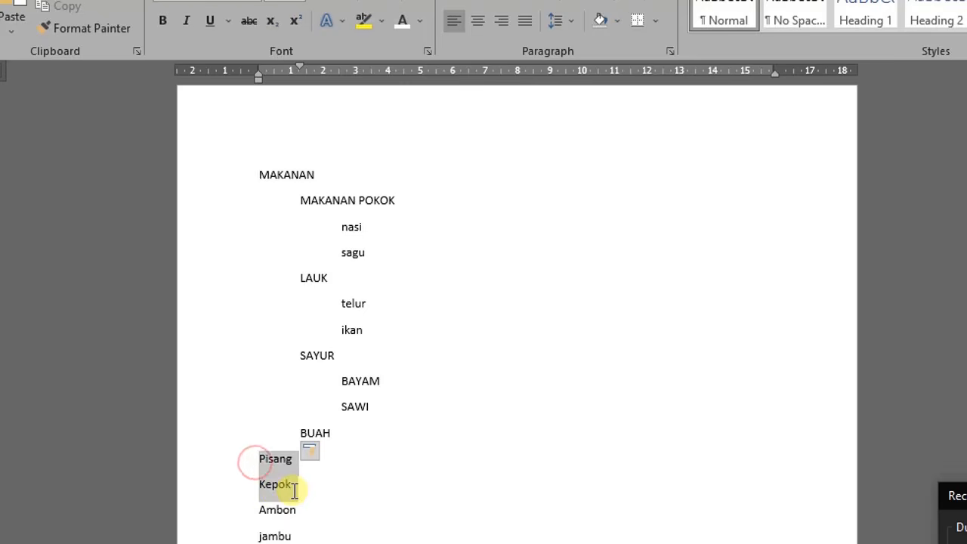
key("Tab")
key("Tab")
- Select the whole indented topic list from MAKANAN through merah and copy it
scroll(294, 494, "down", 3)
left_click(468, 378)
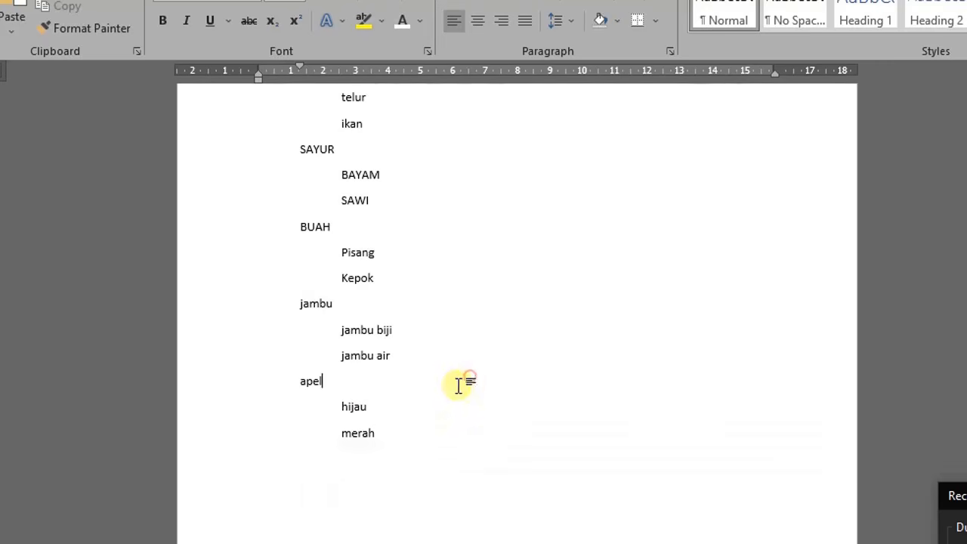
scroll(397, 419, "up", 3)
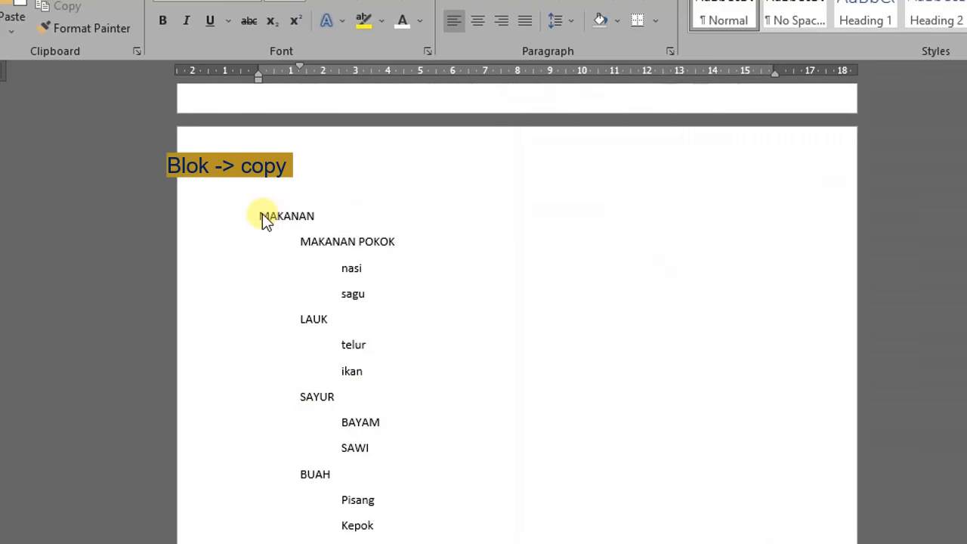
left_click_drag(259, 211, 381, 401)
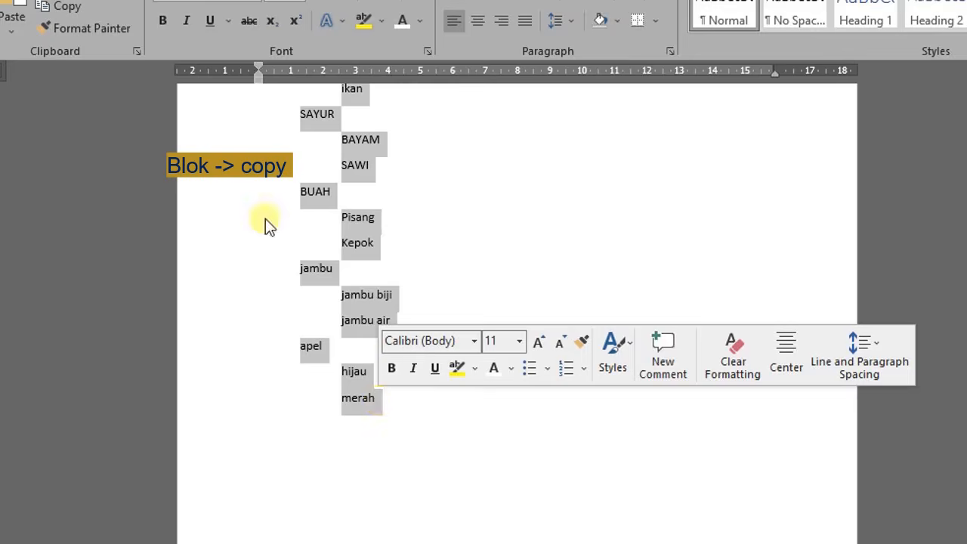
scroll(393, 287, "up", 6)
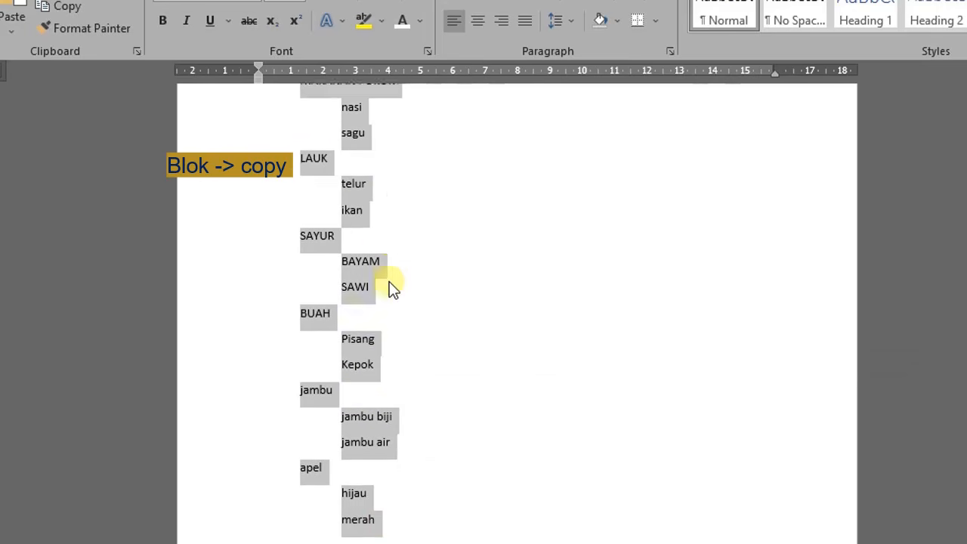
scroll(392, 253, "up", 4)
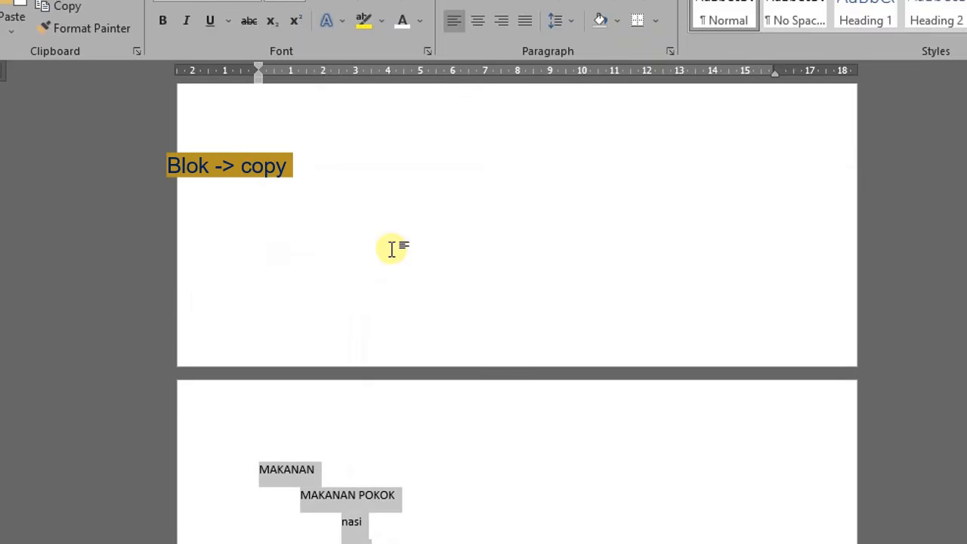
scroll(334, 438, "down", 2)
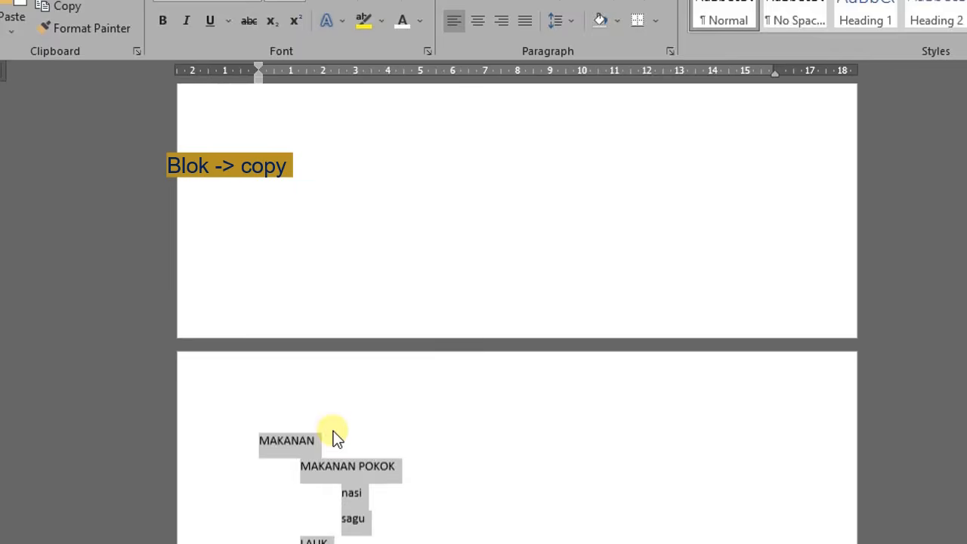
scroll(302, 358, "down", 1)
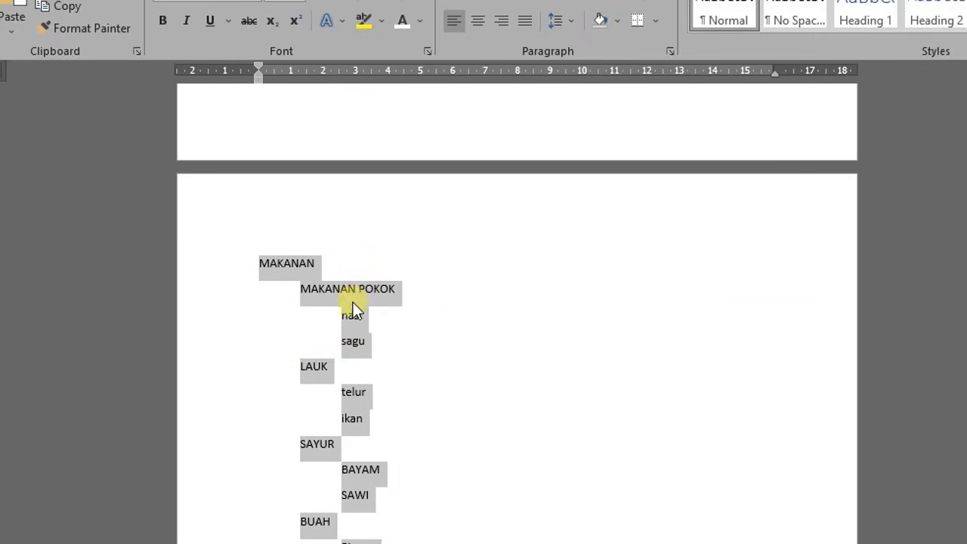
scroll(353, 302, "down", 5)
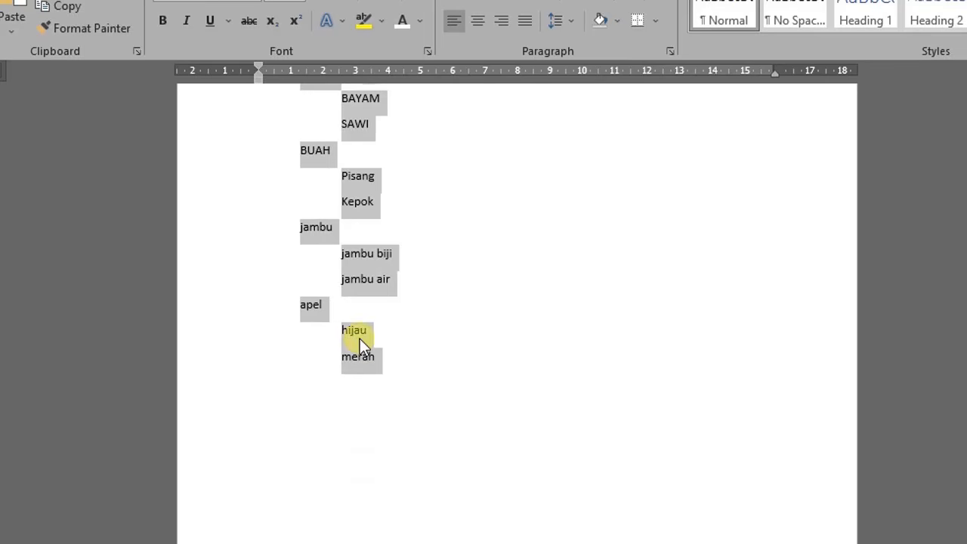
scroll(356, 340, "up", 2)
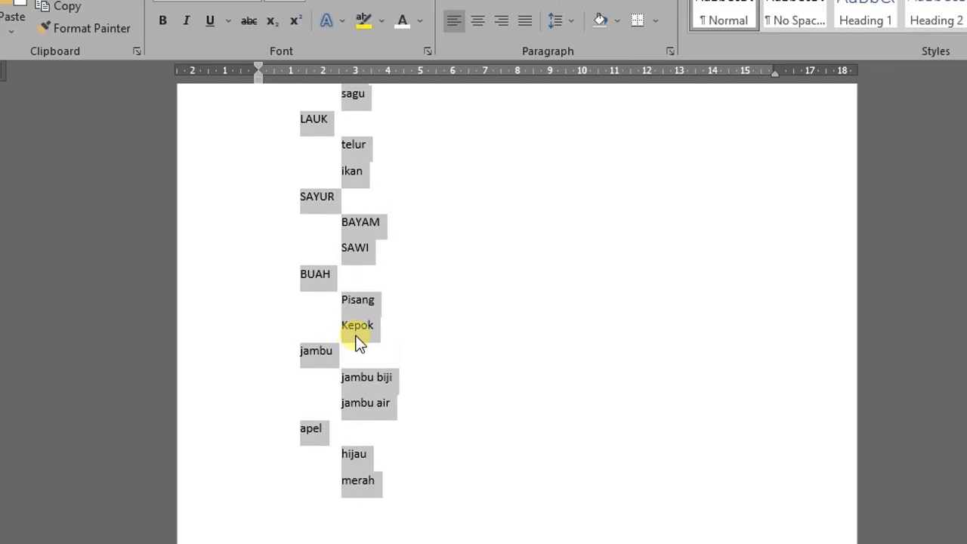
left_click(60, 7)
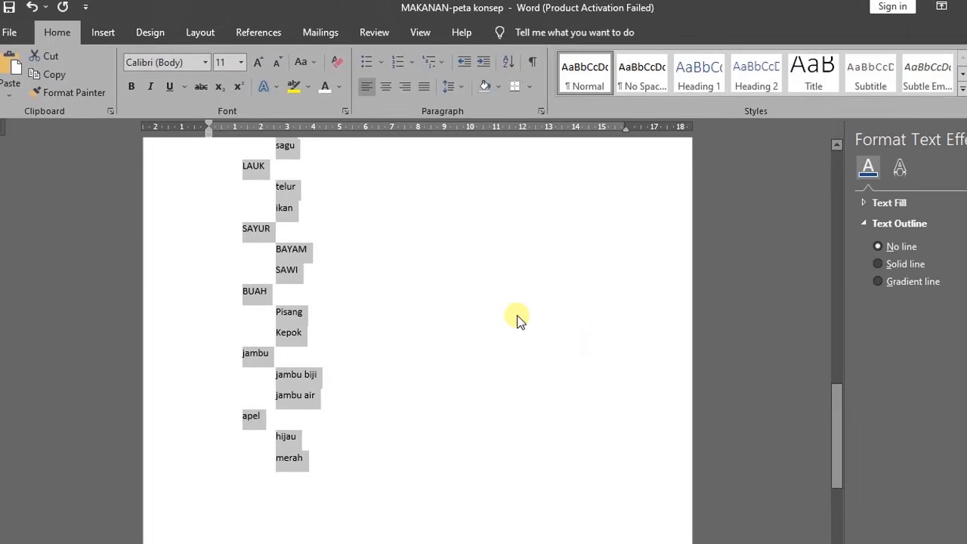
- Insert a SmartArt graphic from the Hierarchy category using the Organization Chart layout
scroll(468, 311, "up", 2)
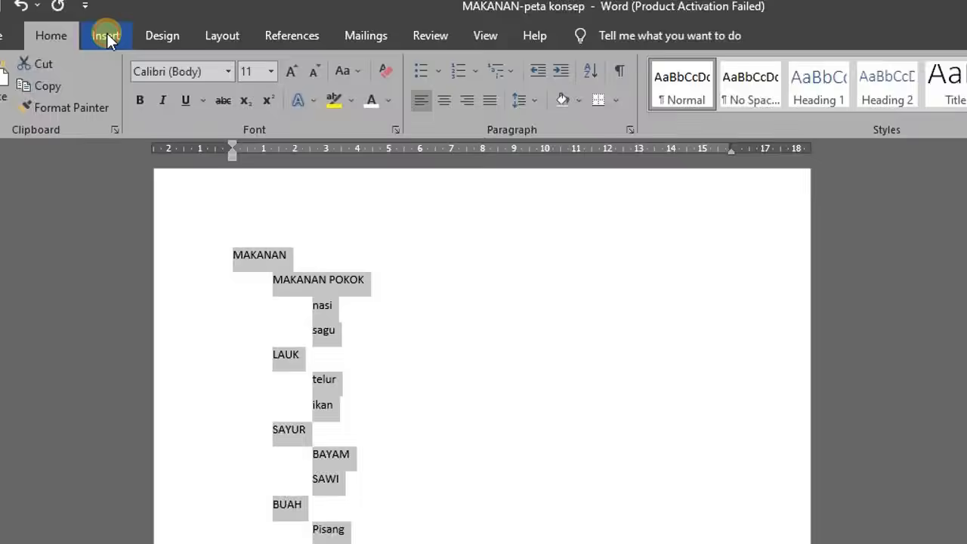
left_click(104, 34)
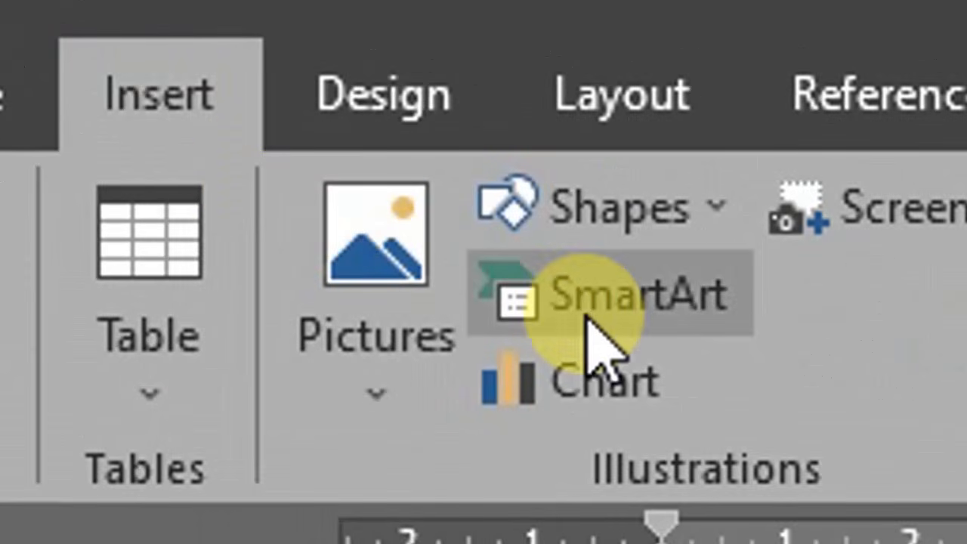
left_click(590, 296)
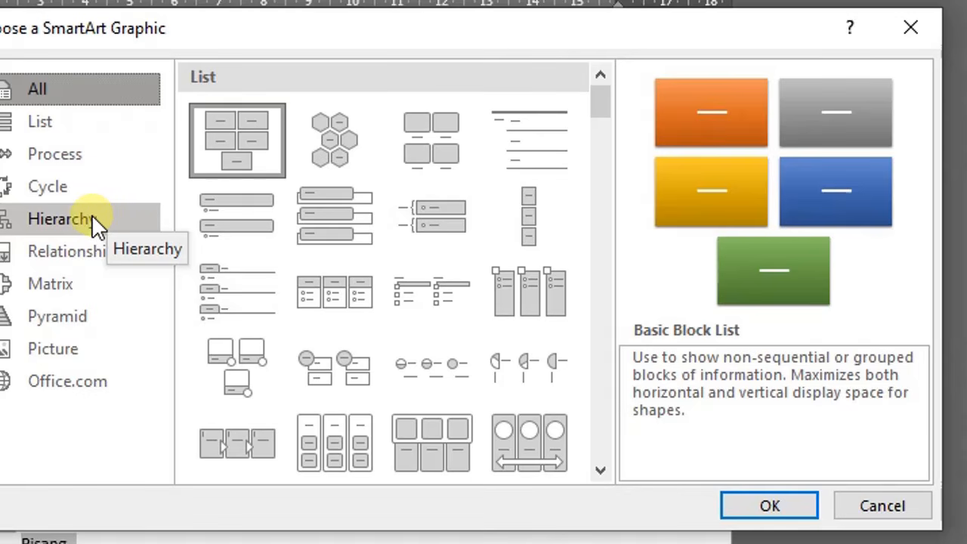
left_click(90, 218)
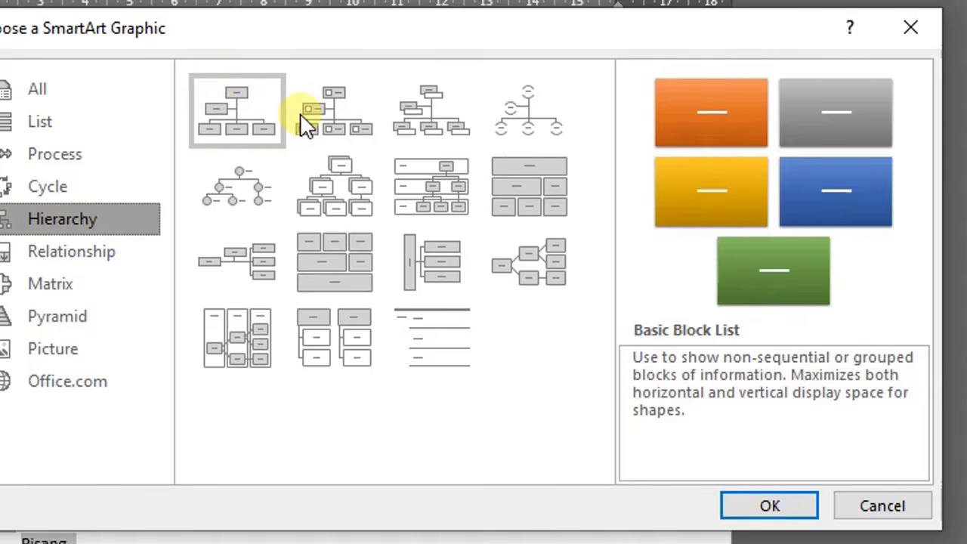
left_click(226, 112)
left_click(771, 506)
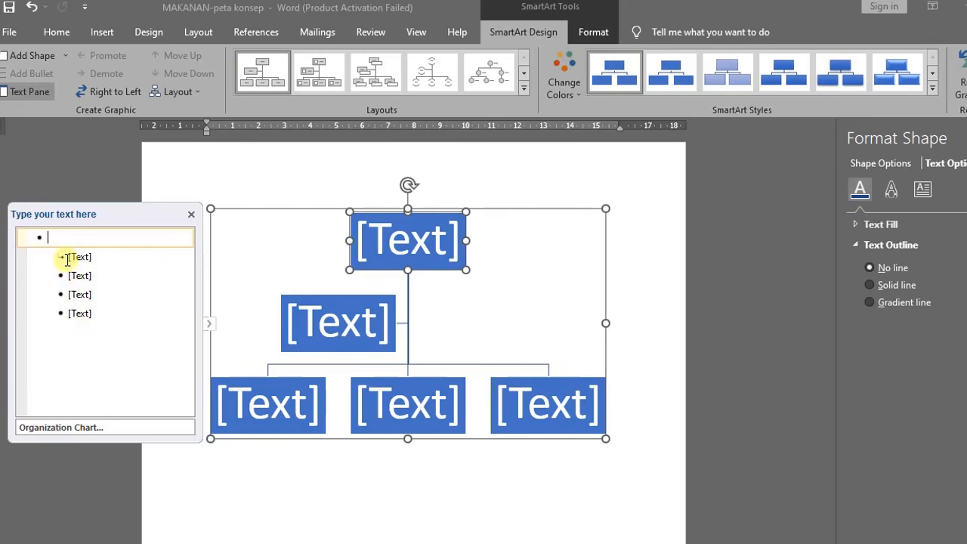
- Delete the placeholder sub-bullets in the SmartArt text pane and paste the copied MAKANAN list at the first bullet
left_click_drag(67, 255, 95, 326)
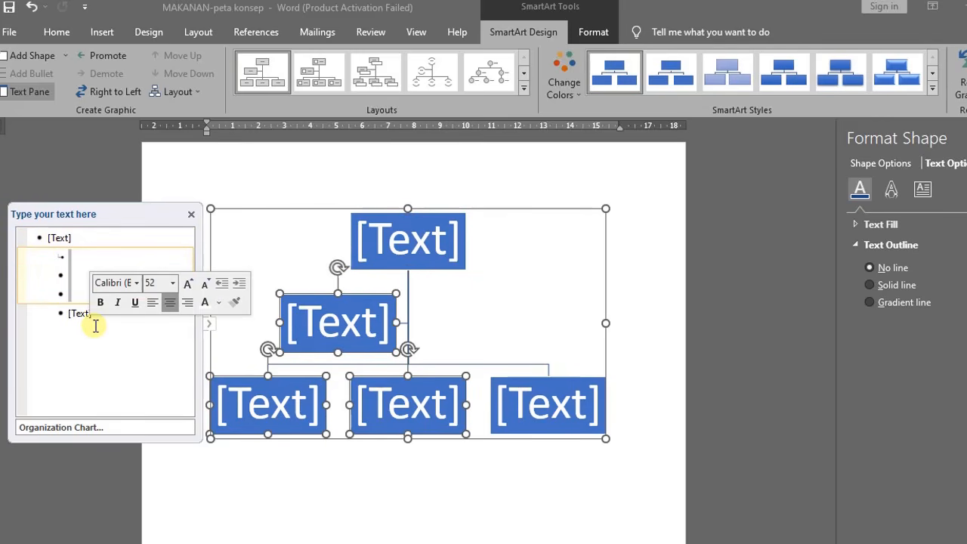
key("Delete")
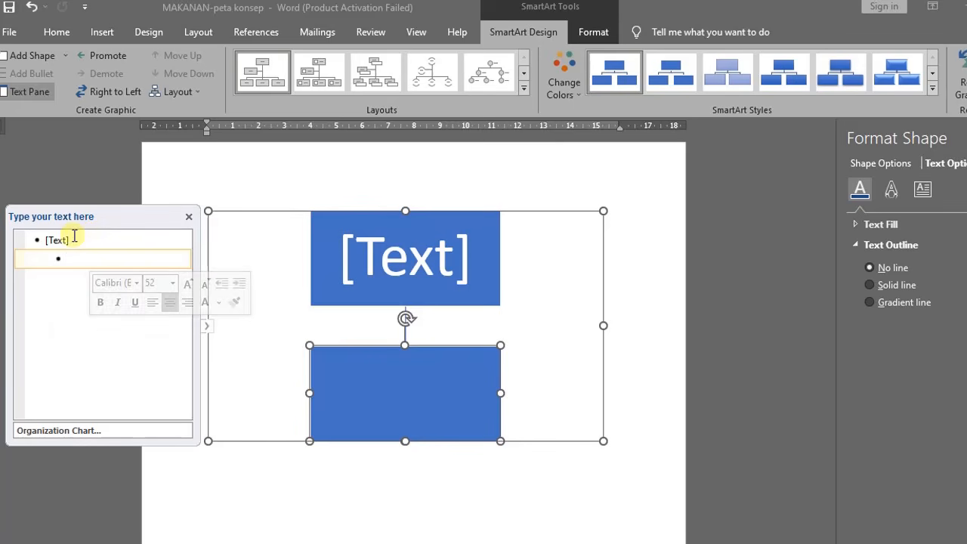
left_click(72, 240)
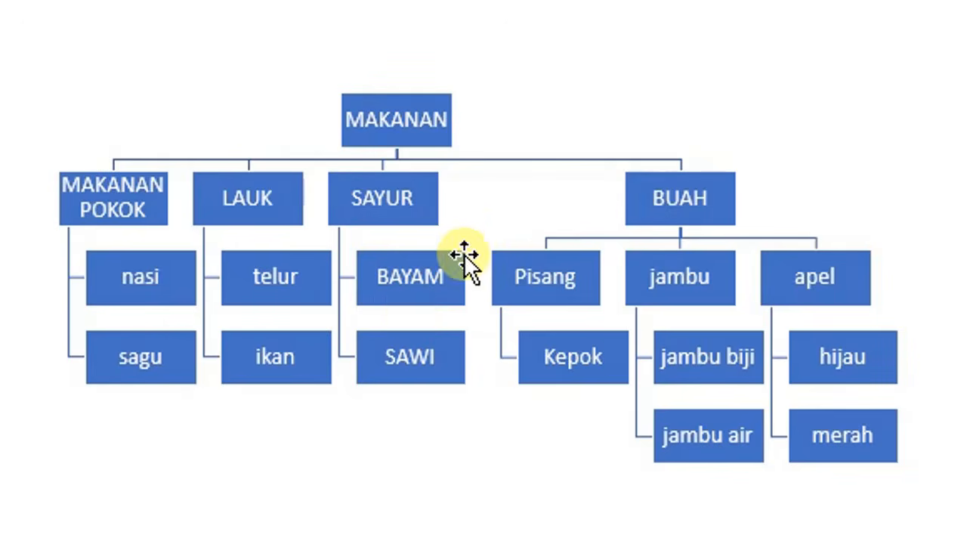
left_click(475, 231)
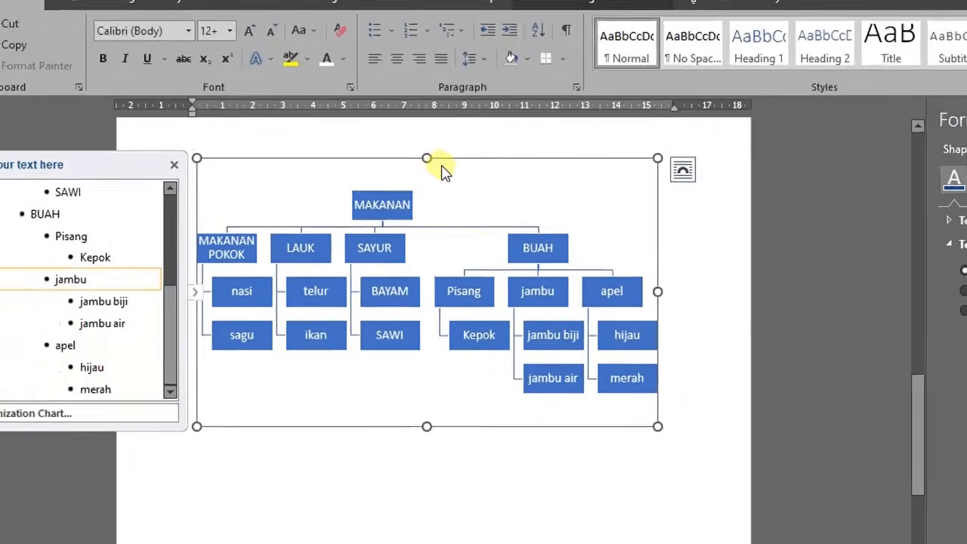
- Check the concept map procedure in the peta konsep note in Notepad, and return to the Word document
key("alt+Tab")
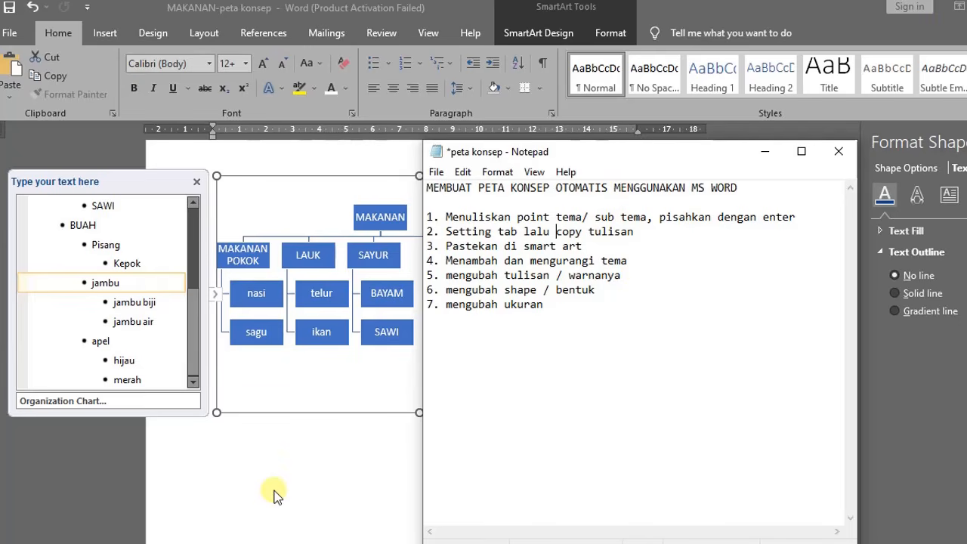
key("alt+Tab")
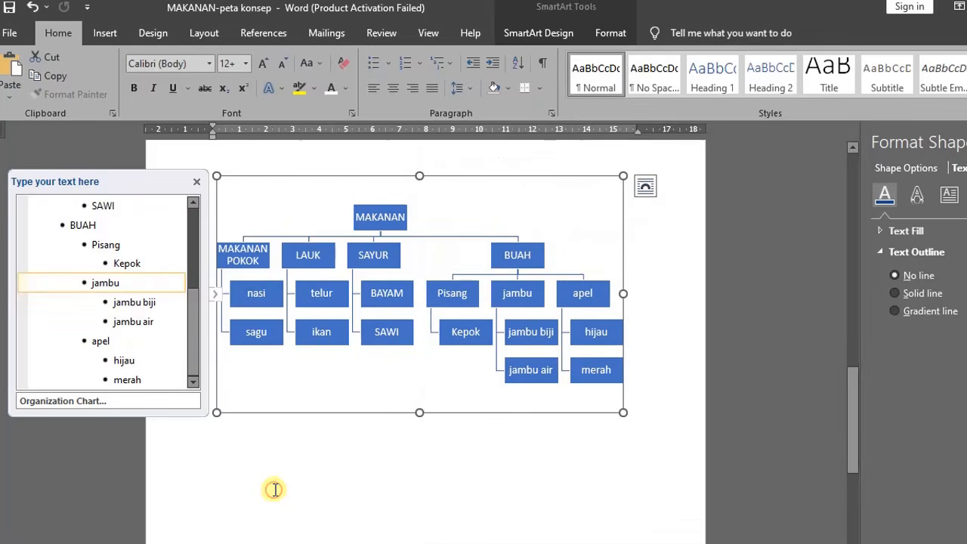
left_click(273, 491)
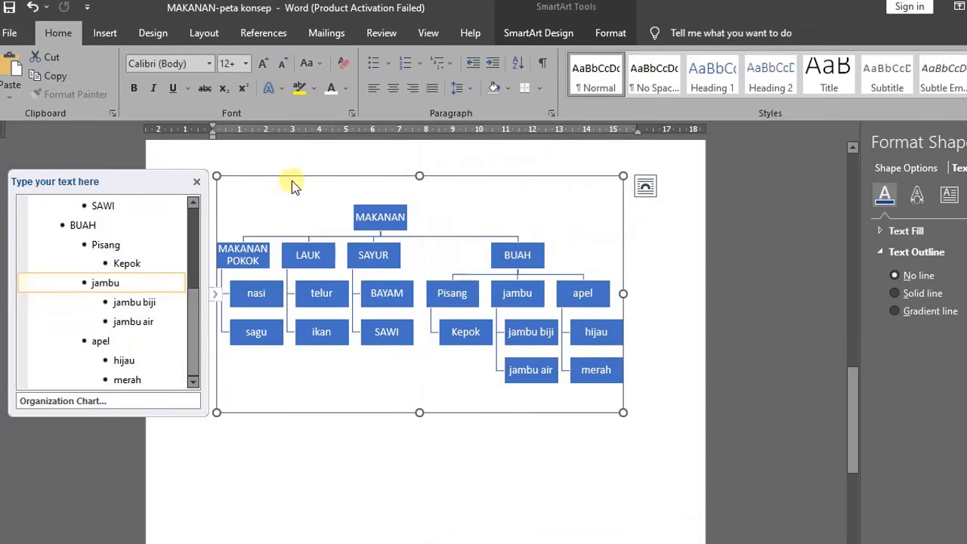